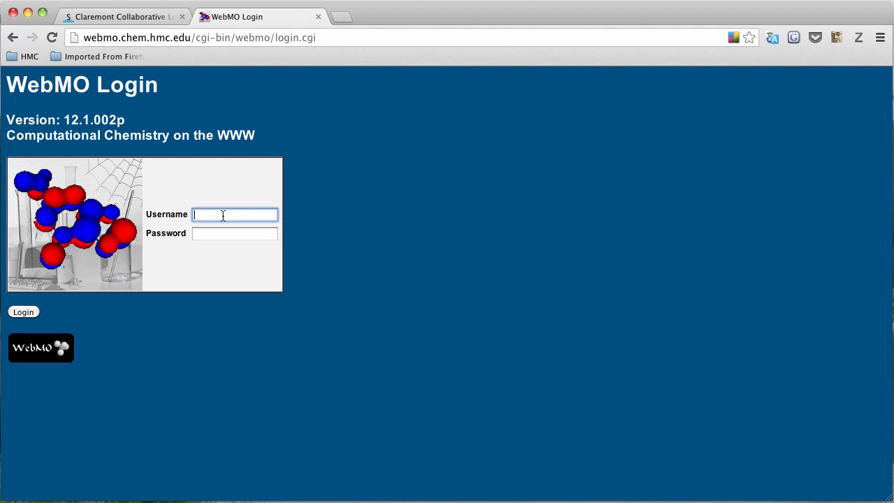
- Log in to WebMO with the account username and password
text(chem23s)
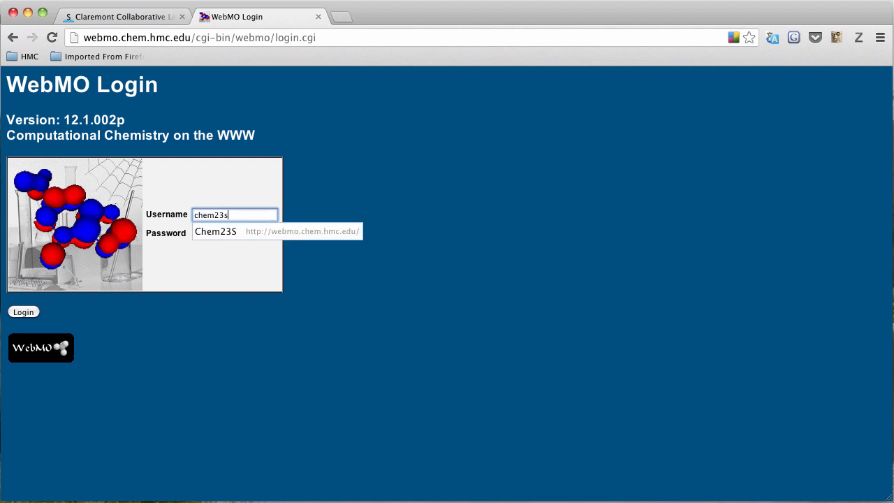
key(Tab)
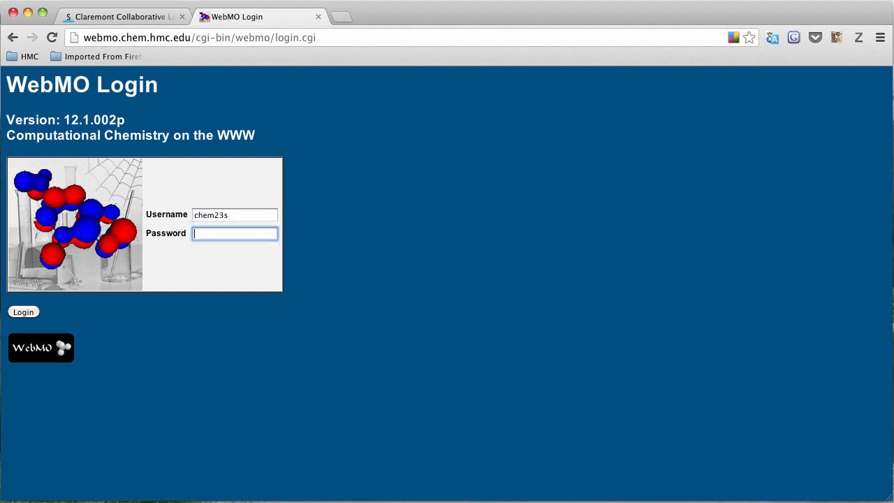
text(•••••••••)
key(Return)
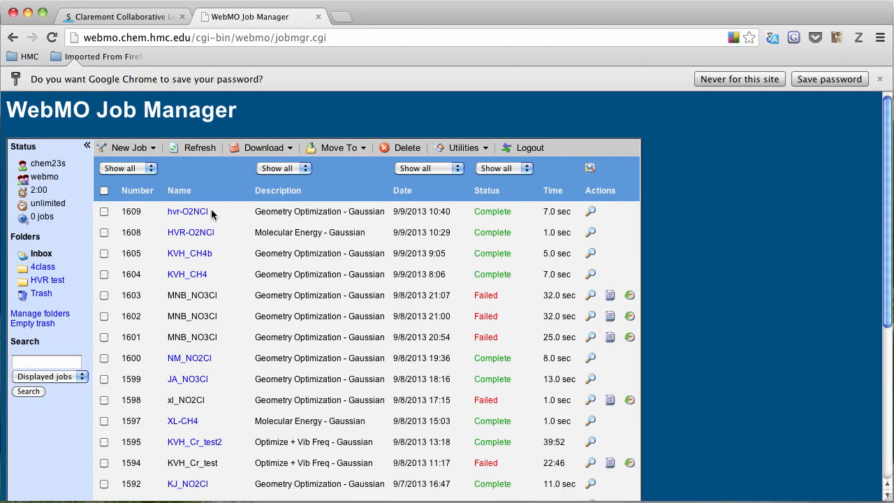
- Create a new job from the Job Manager's New Job menu
click(131, 146)
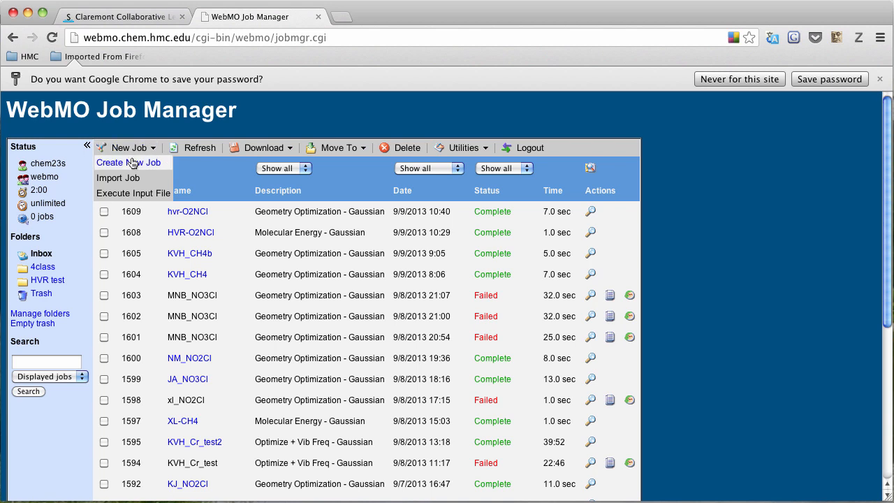
click(132, 162)
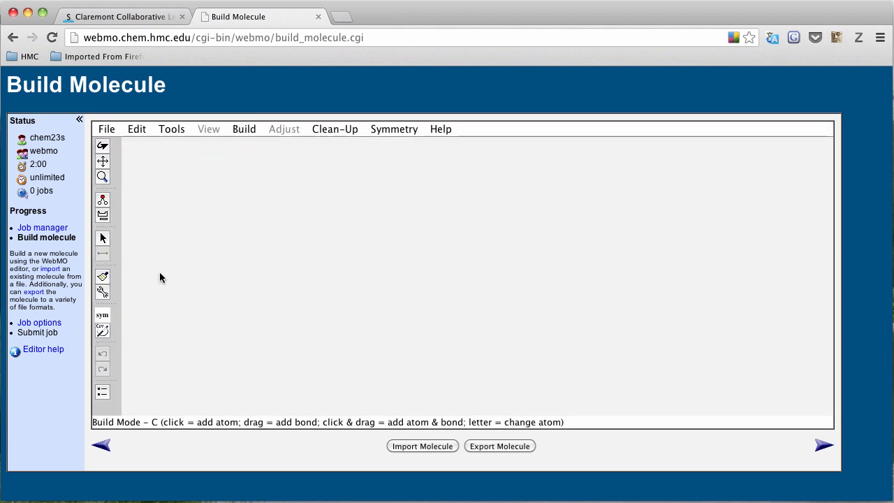
- Place a nitrogen atom and bond two oxygens to it at lower left and lower right
click(102, 216)
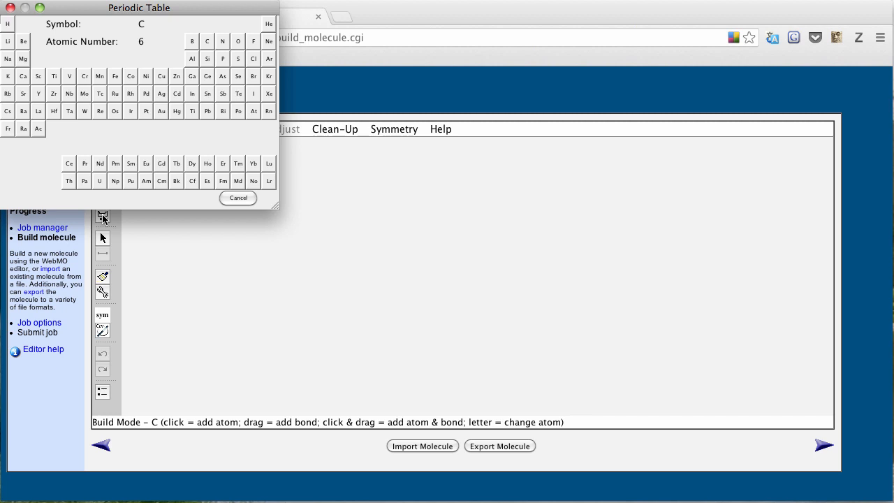
click(222, 42)
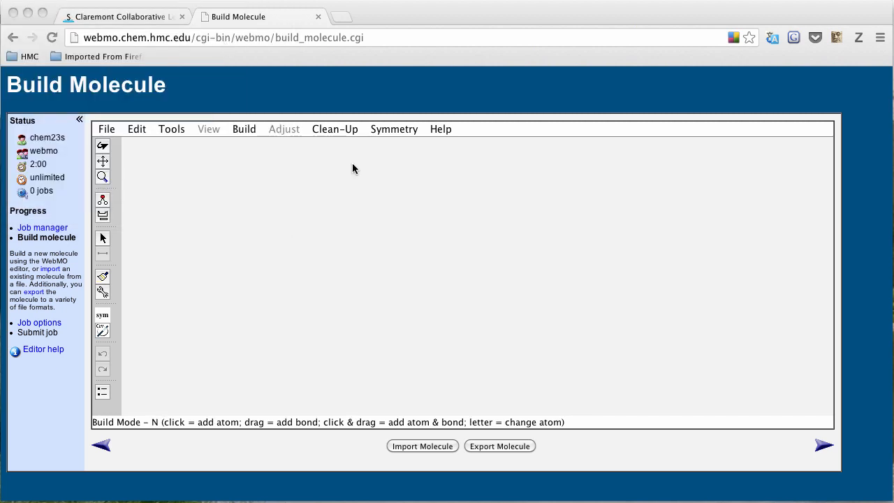
click(447, 292)
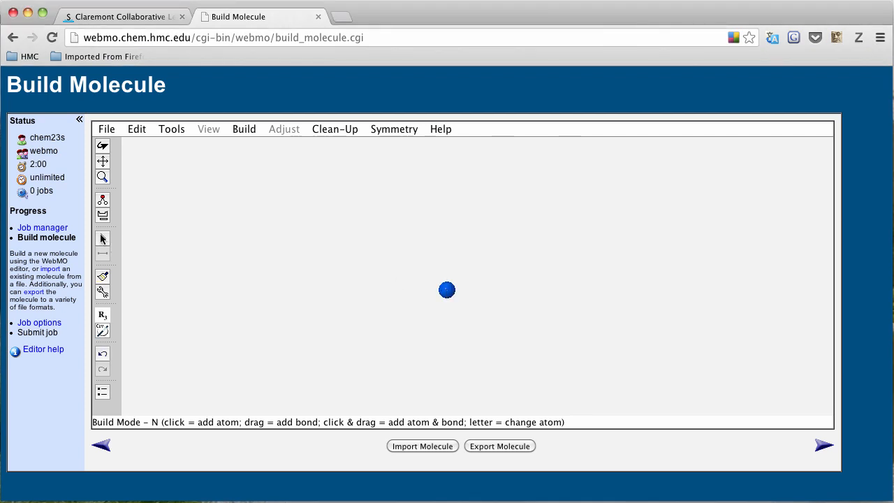
click(102, 217)
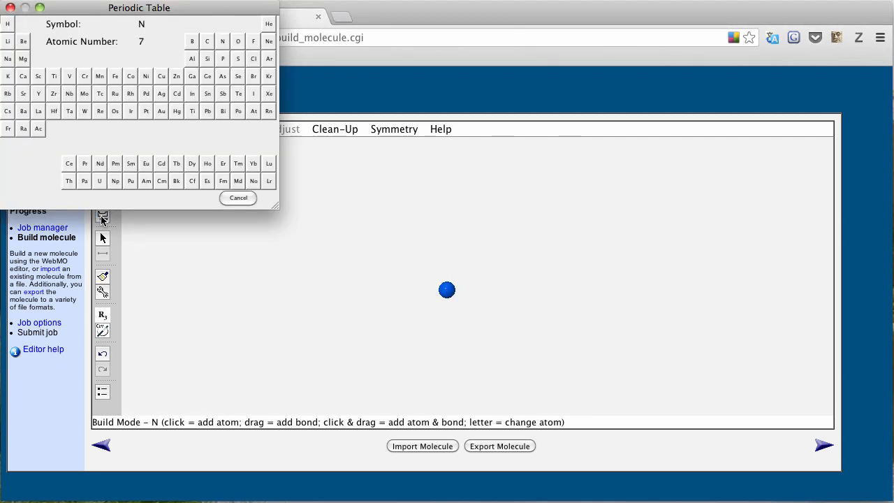
click(238, 41)
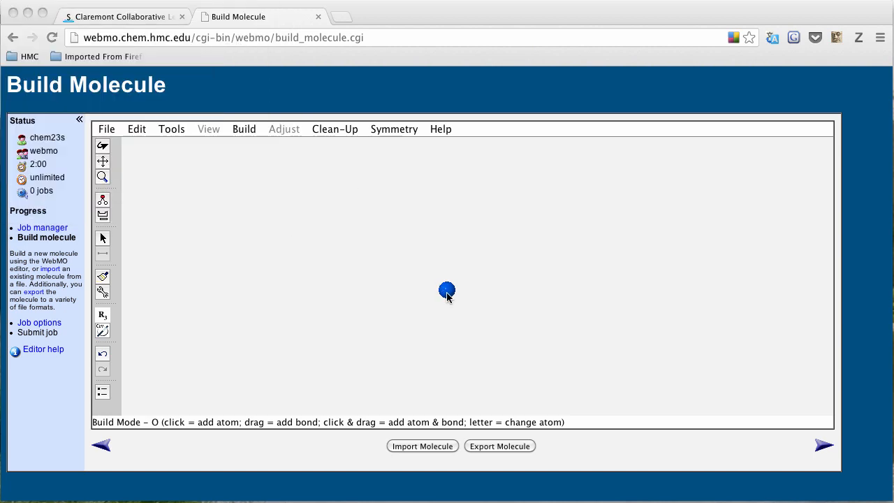
drag(447, 294, 405, 324)
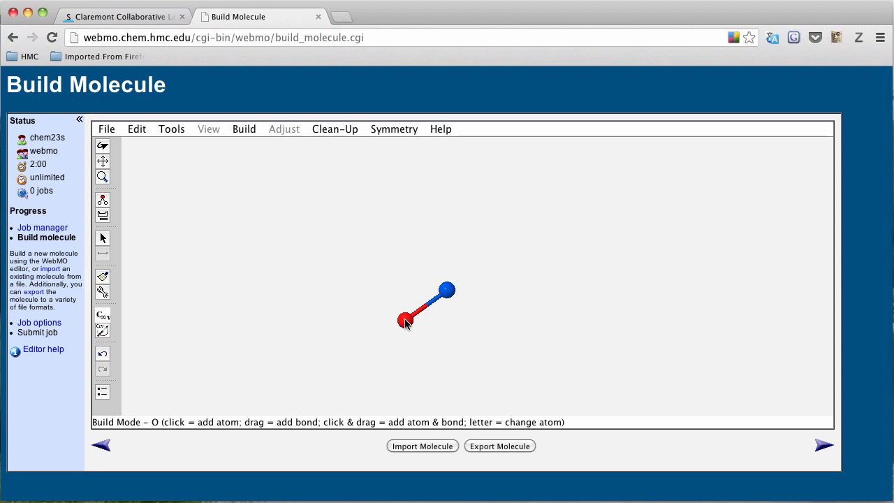
drag(447, 292, 475, 320)
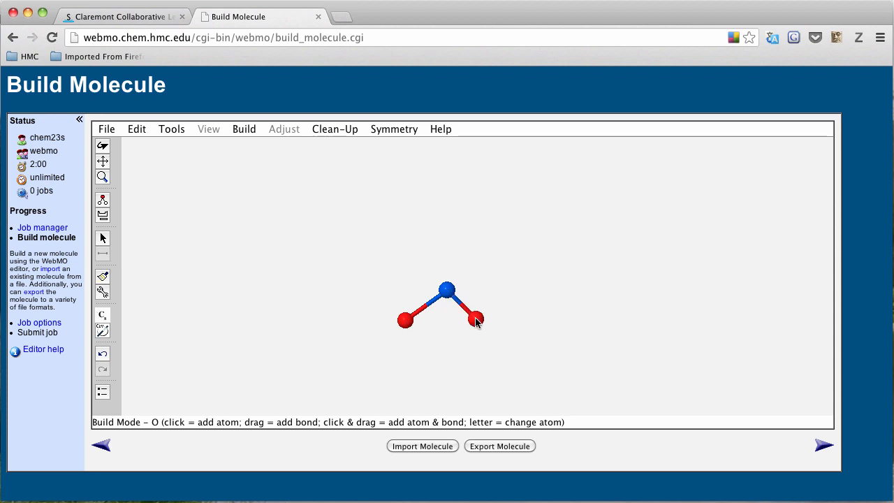
- Bond a chlorine atom straight above the nitrogen to complete the O2NCl sketch
click(102, 216)
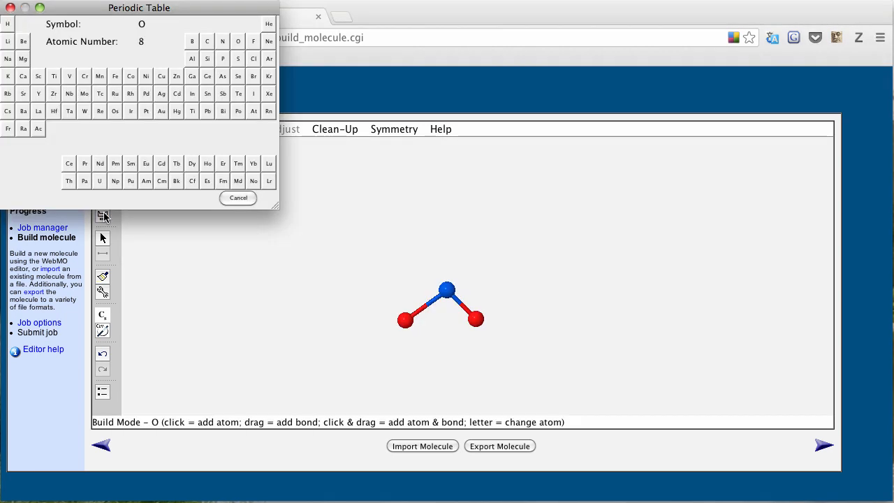
click(242, 43)
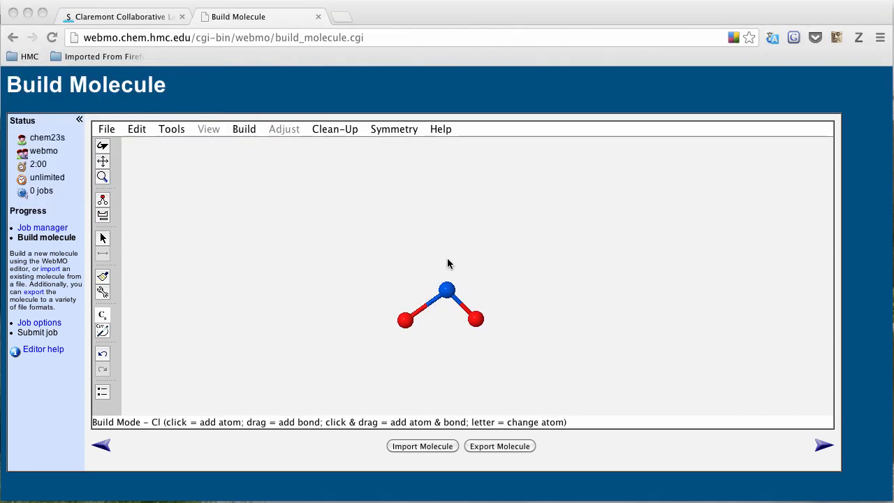
click(448, 290)
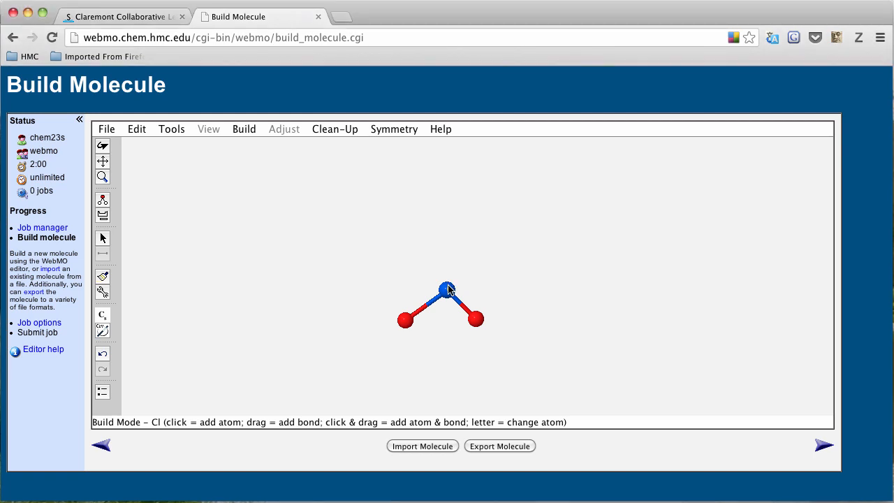
drag(449, 290, 448, 233)
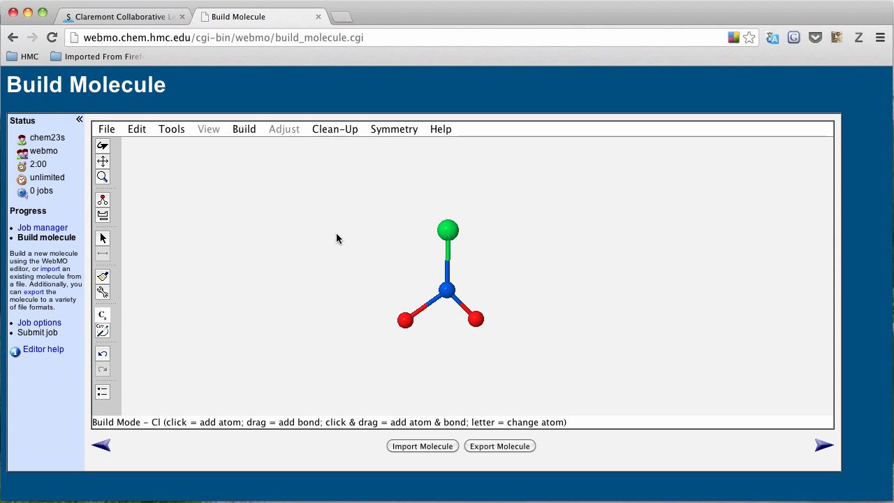
click(336, 130)
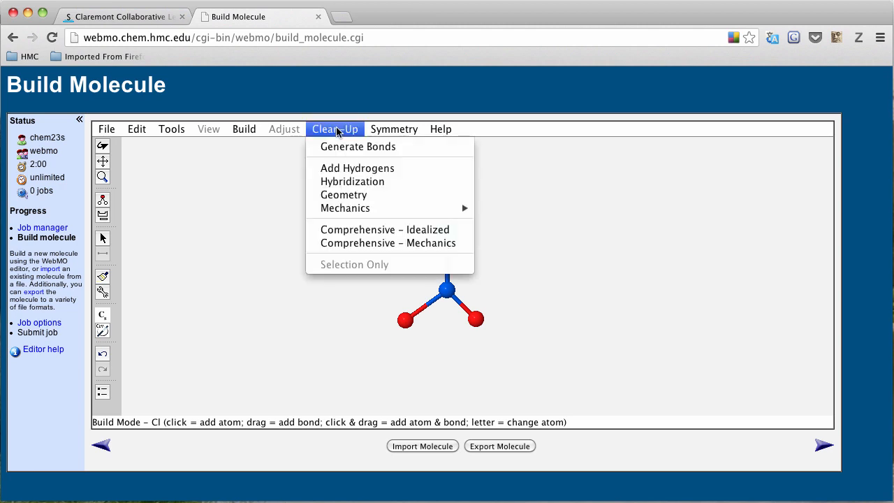
- Clean up the molecule to a symmetric geometry and continue to job setup, allowing the EditorApplet
click(338, 195)
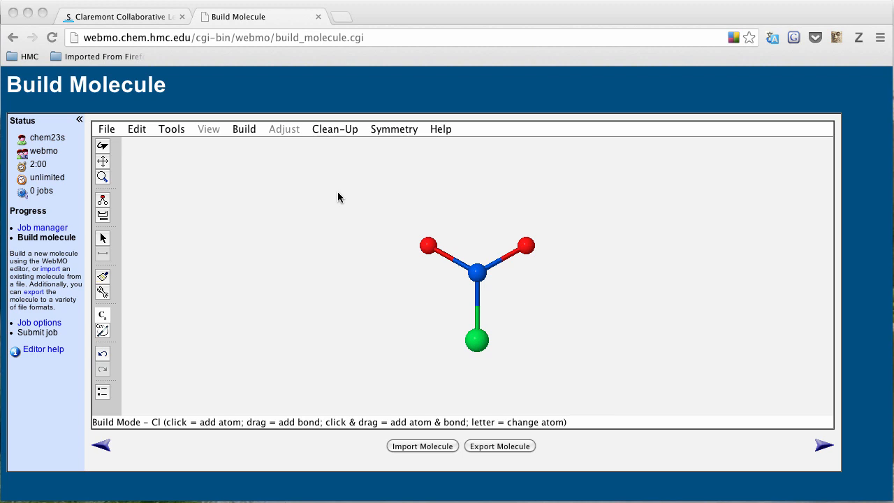
click(821, 446)
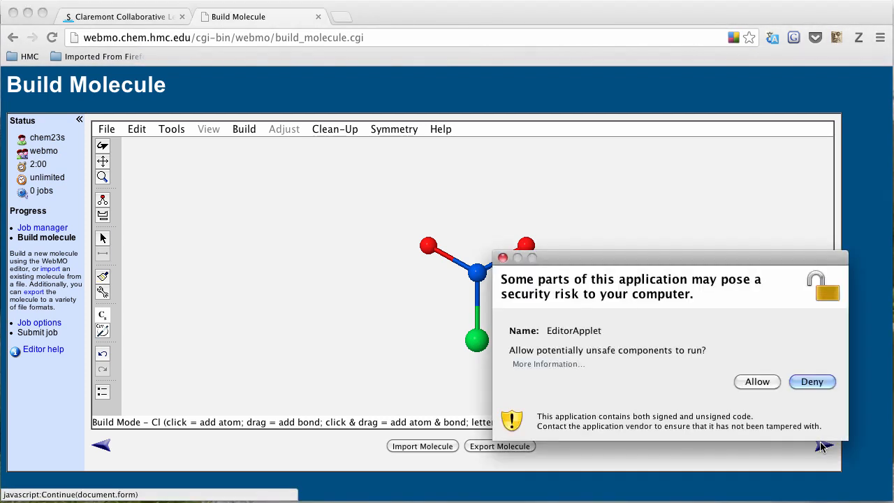
click(753, 385)
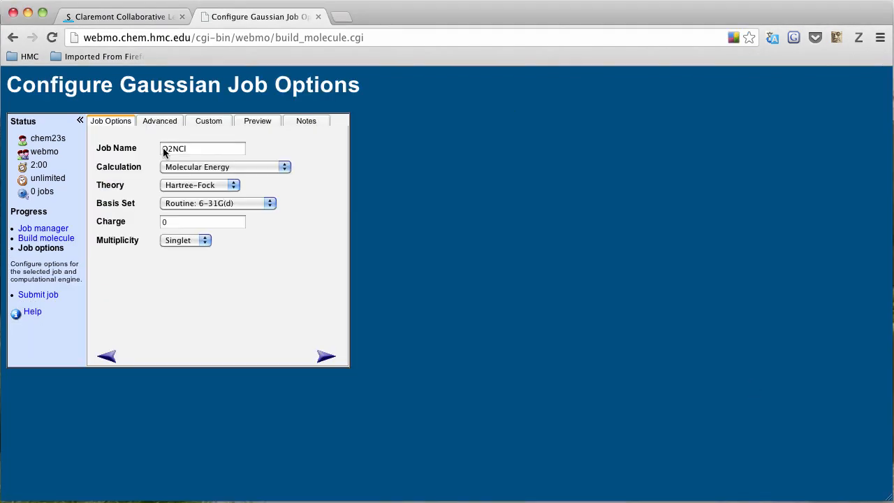
- Rename the job to hvr-O2NCl by adding the hvr- prefix
click(189, 150)
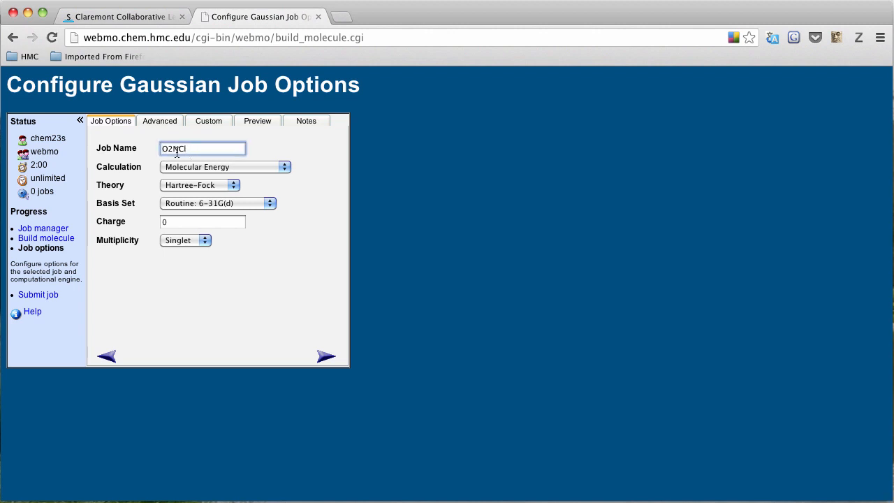
click(163, 150)
text(hvr-)
- Set the calculation to Geometry Optimization with the Basic: 3-21G basis and submit
click(228, 167)
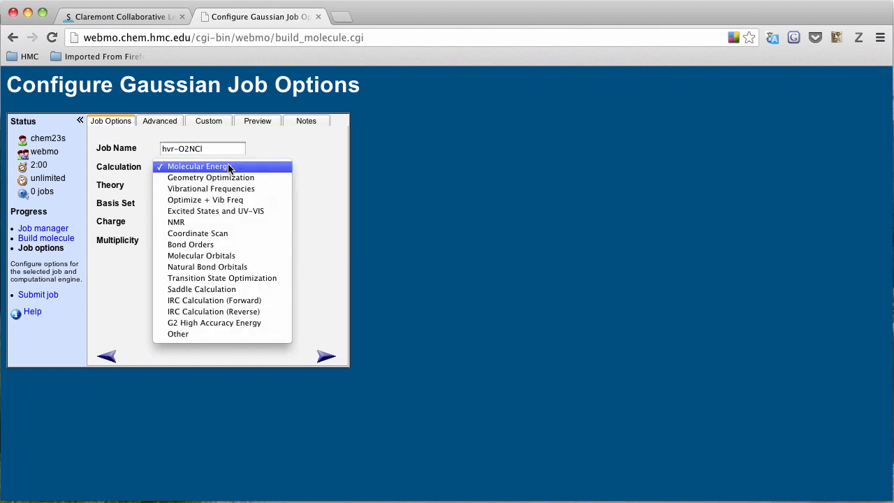
click(230, 178)
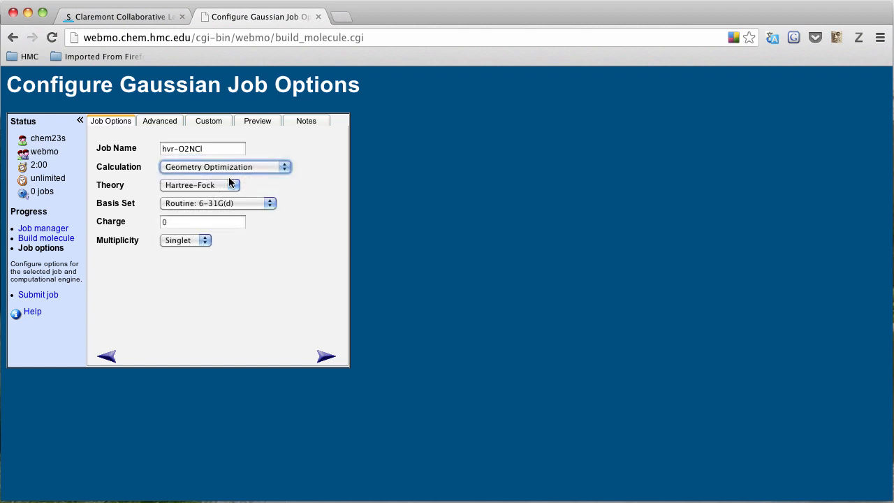
click(229, 200)
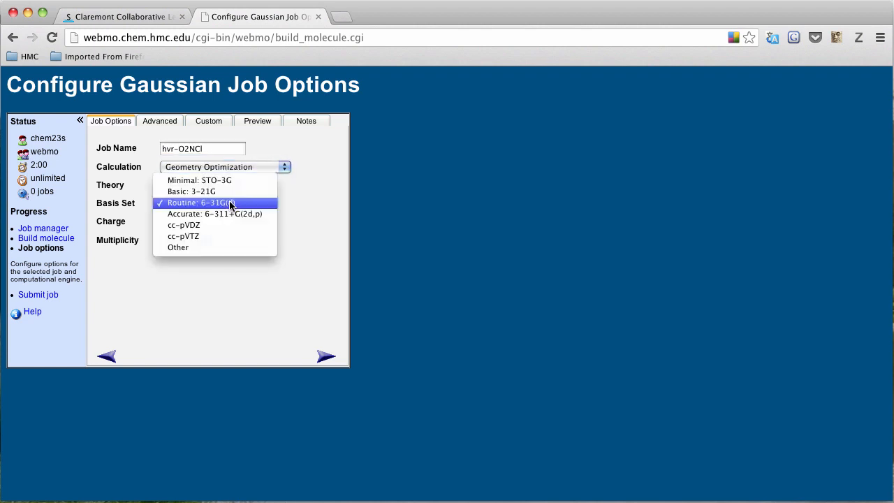
click(227, 191)
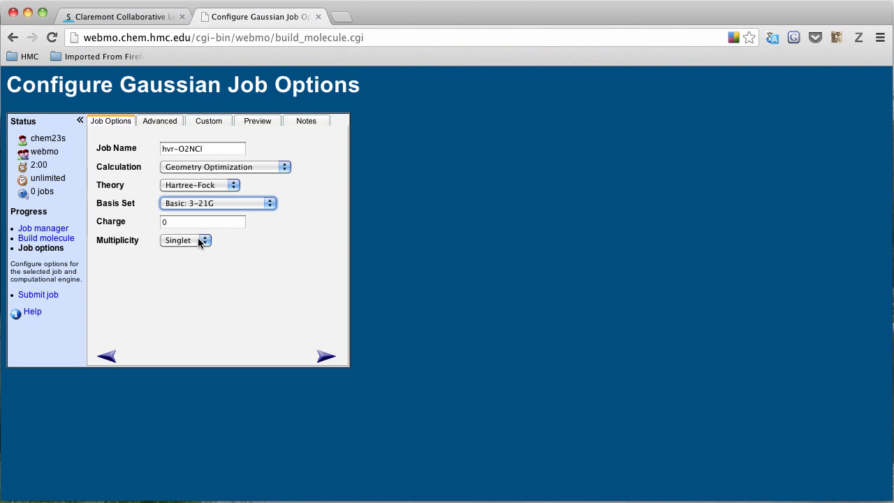
click(325, 356)
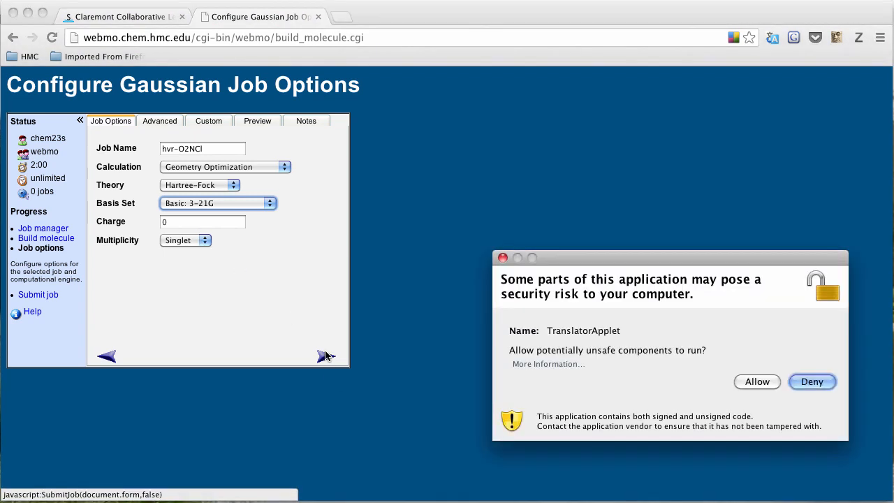
- Allow the TranslatorApplet so job 1610, hvr-O2NCl, runs to completion
click(766, 386)
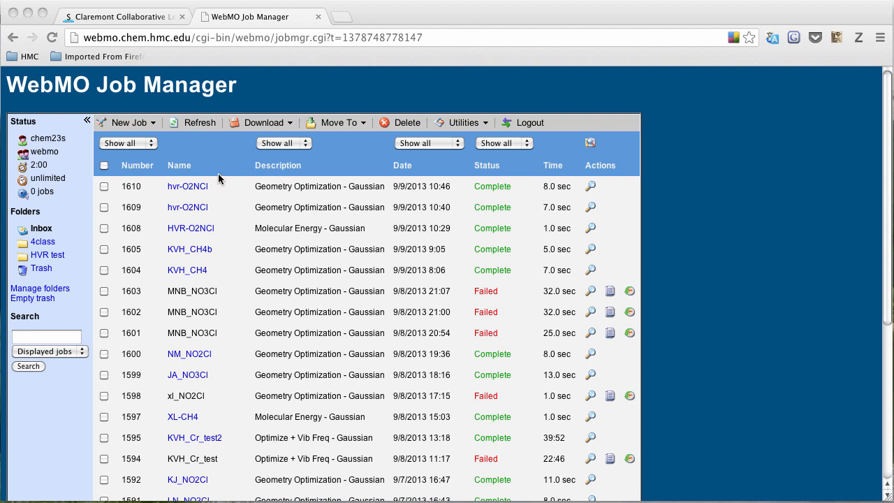
click(188, 185)
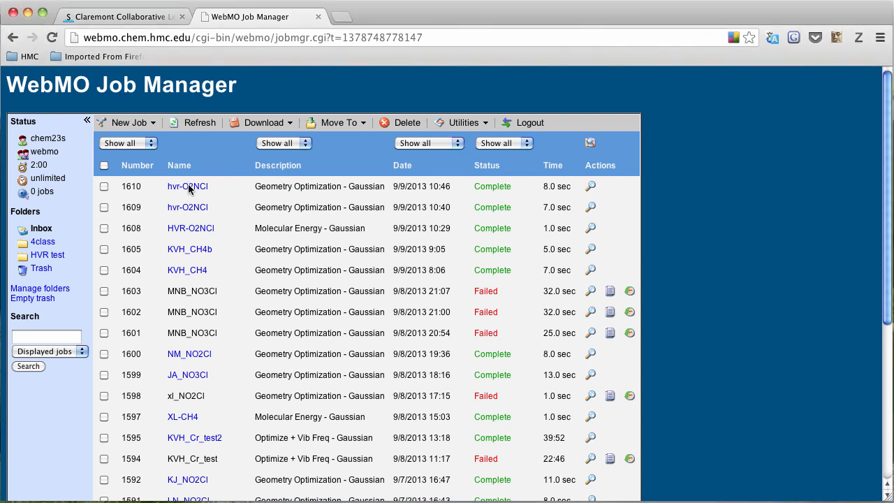
click(188, 186)
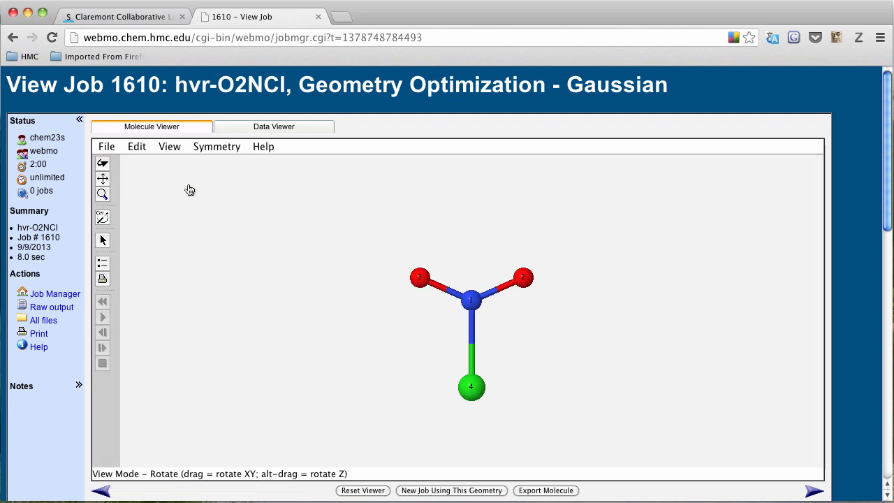
drag(341, 274, 451, 179)
drag(425, 268, 397, 186)
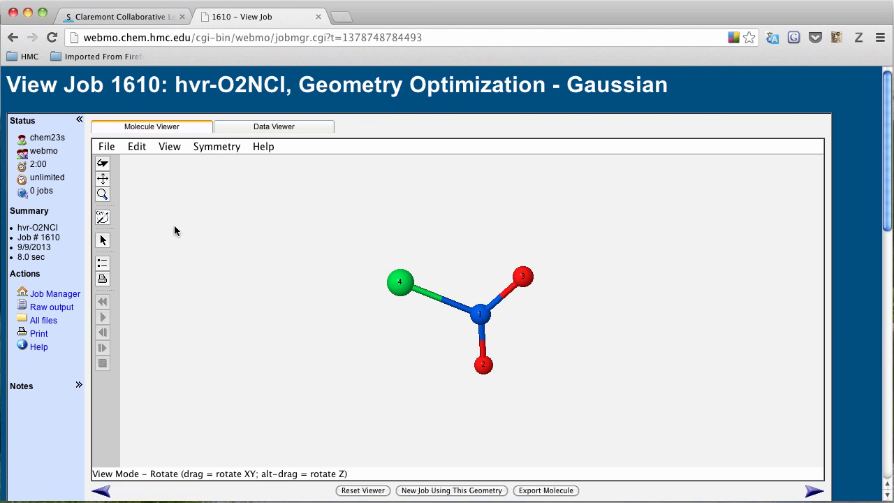
click(103, 241)
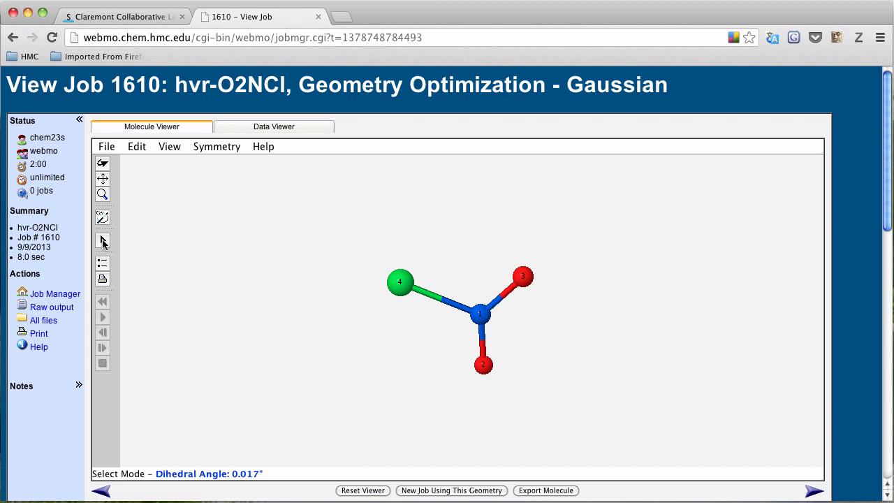
click(481, 315)
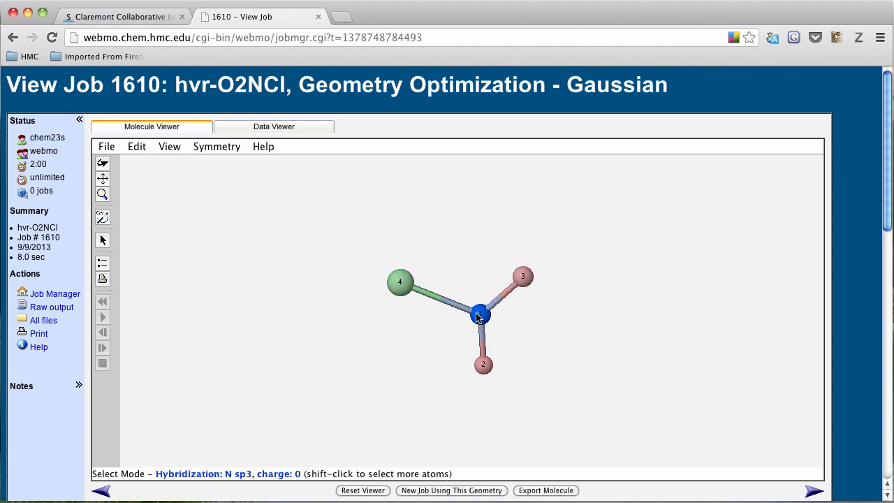
shift+click(400, 283)
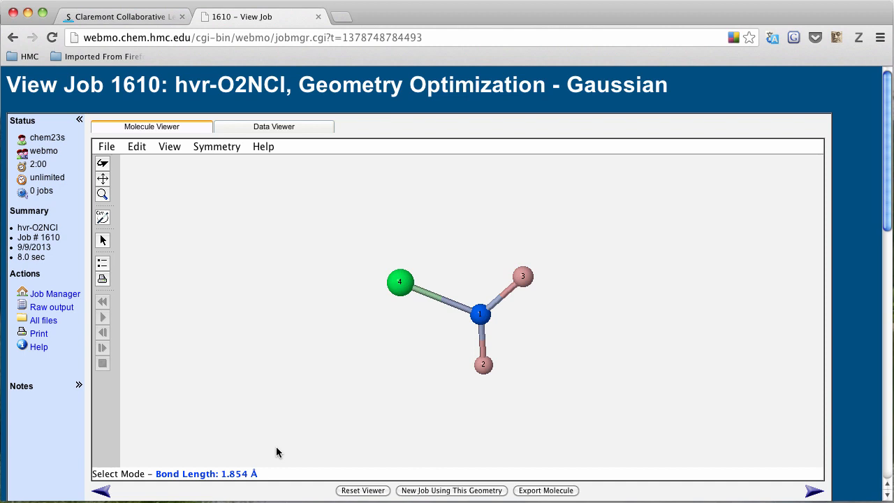
click(815, 492)
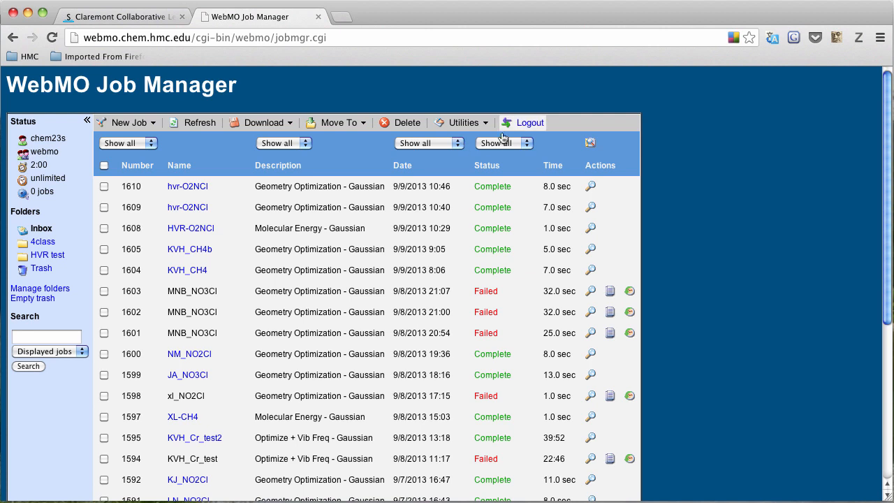
- Log out of WebMO to return to the login page
click(531, 124)
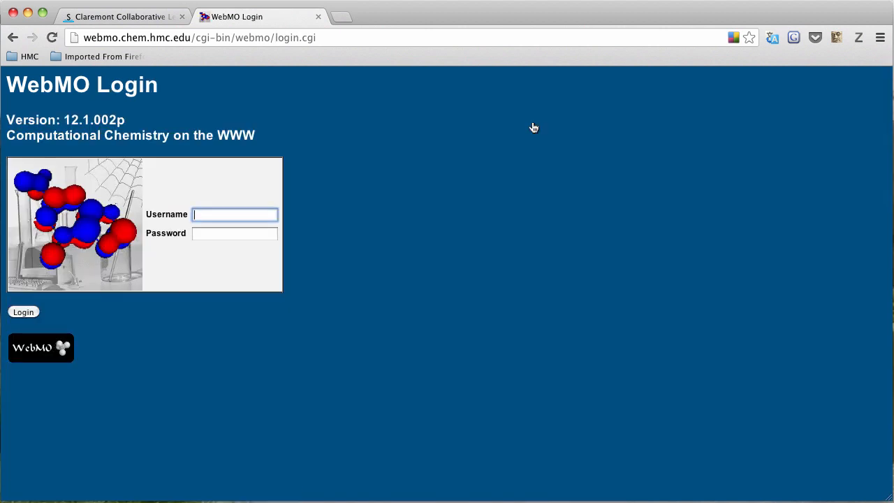